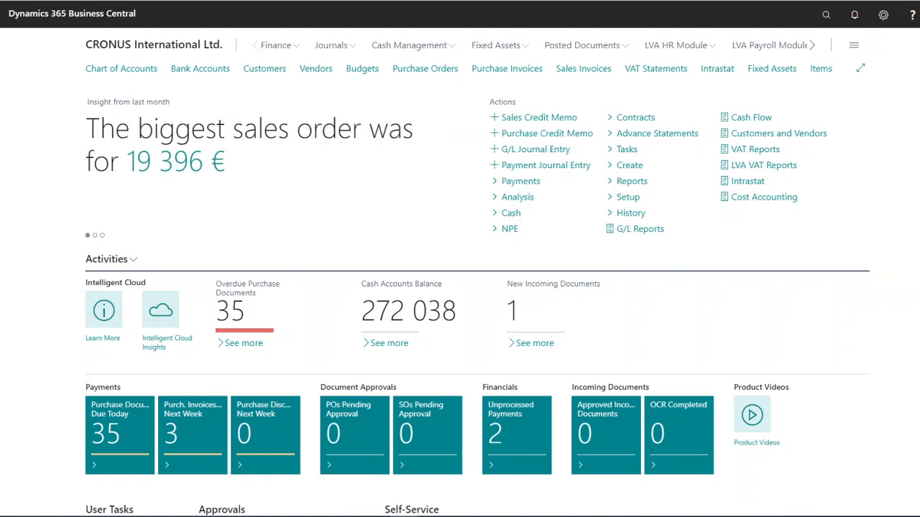
# Step: Find General Ledger Setup with the search "general led s" and open the LVA Dimension Setup from it
pyautogui.click(826, 14)
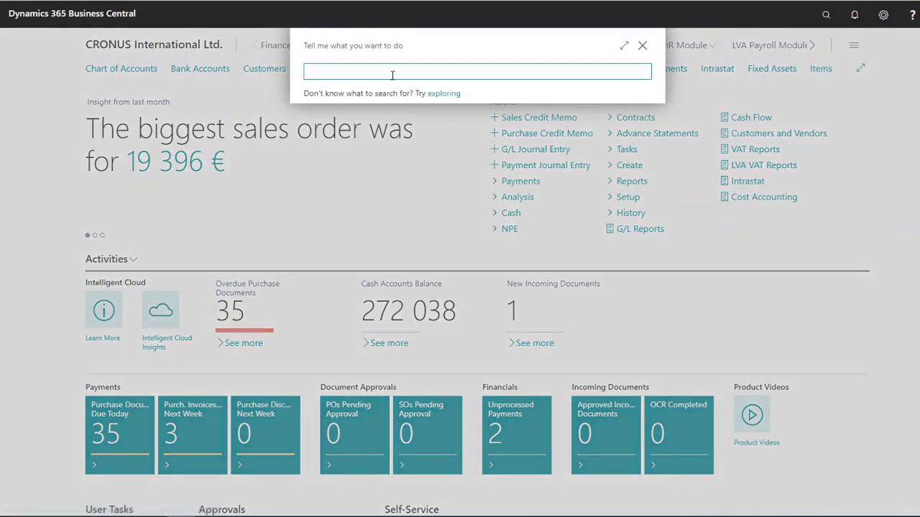
pyautogui.write('general led s')
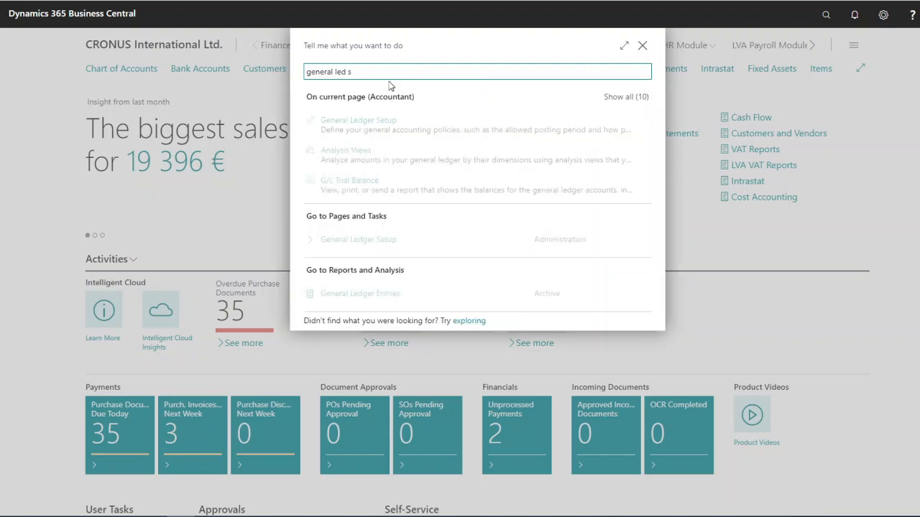
pyautogui.click(360, 128)
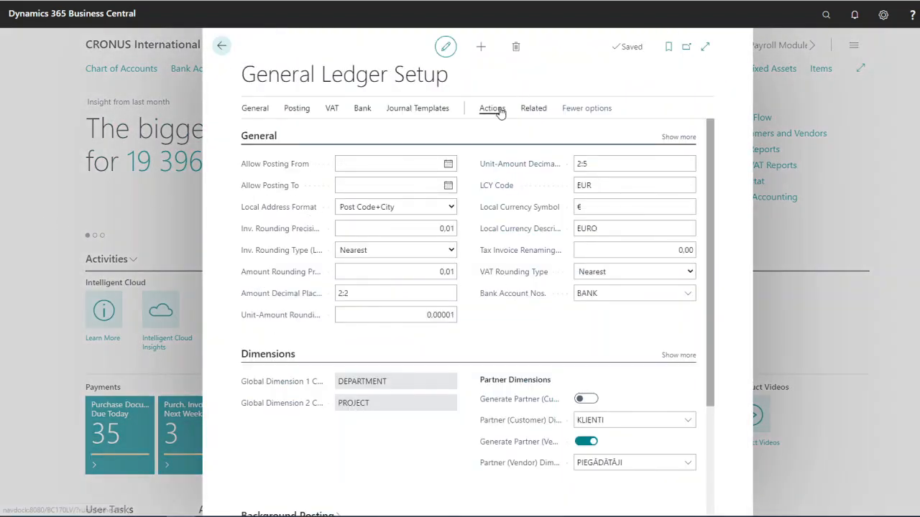
pyautogui.click(492, 107)
pyautogui.click(276, 132)
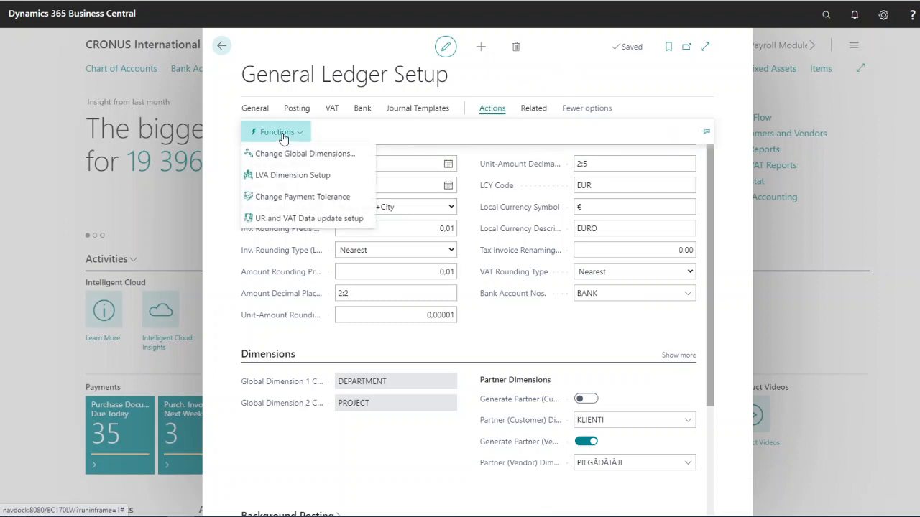
pyautogui.click(277, 178)
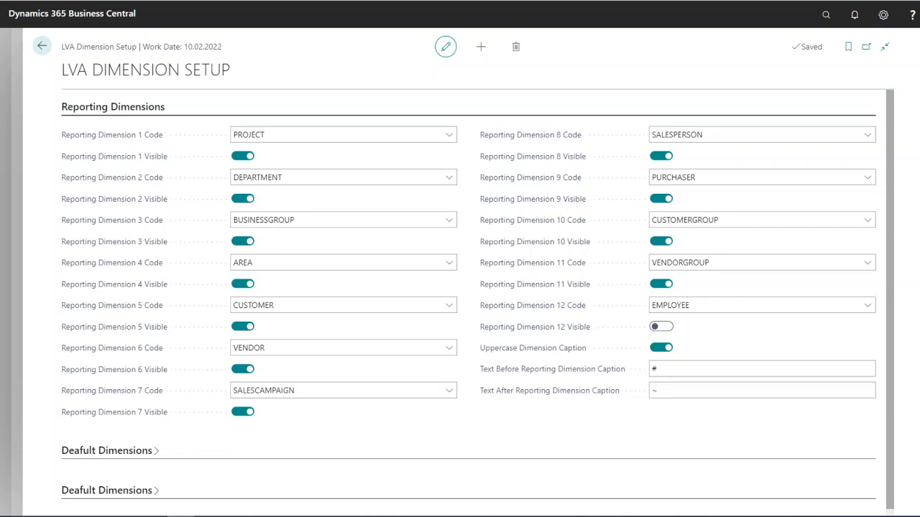
# Step: Search for "item led ent", open the archived Item Ledger Entries and examine their reporting dimension columns
pyautogui.click(826, 14)
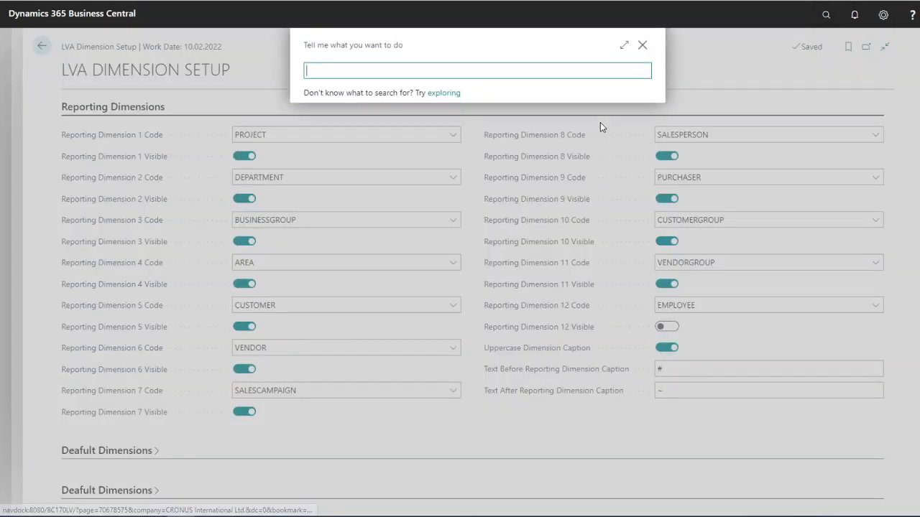
pyautogui.write('ltem')
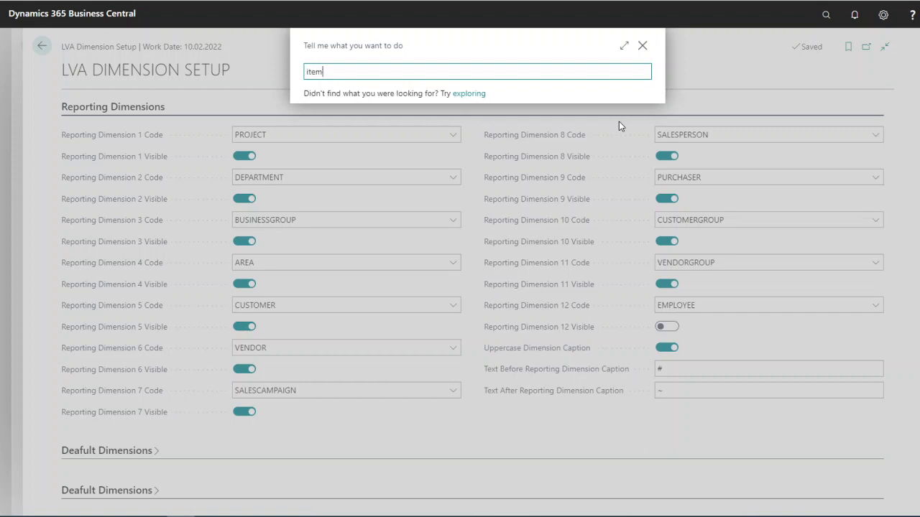
pyautogui.write(' led ent')
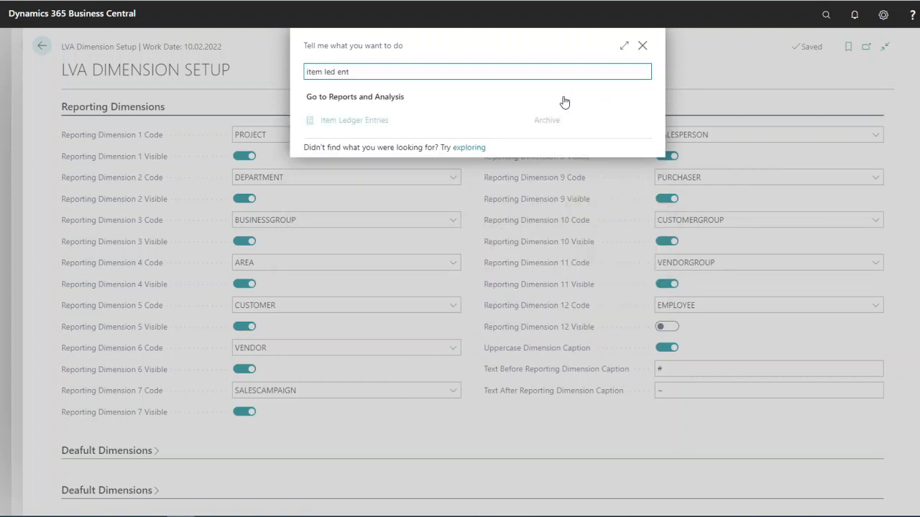
pyautogui.click(355, 120)
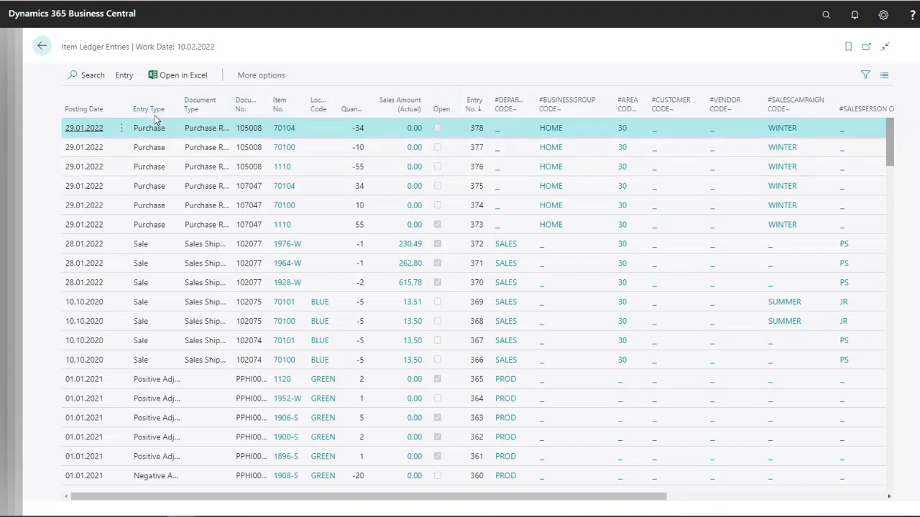
pyautogui.moveTo(468, 501); pyautogui.dragTo(559, 501)
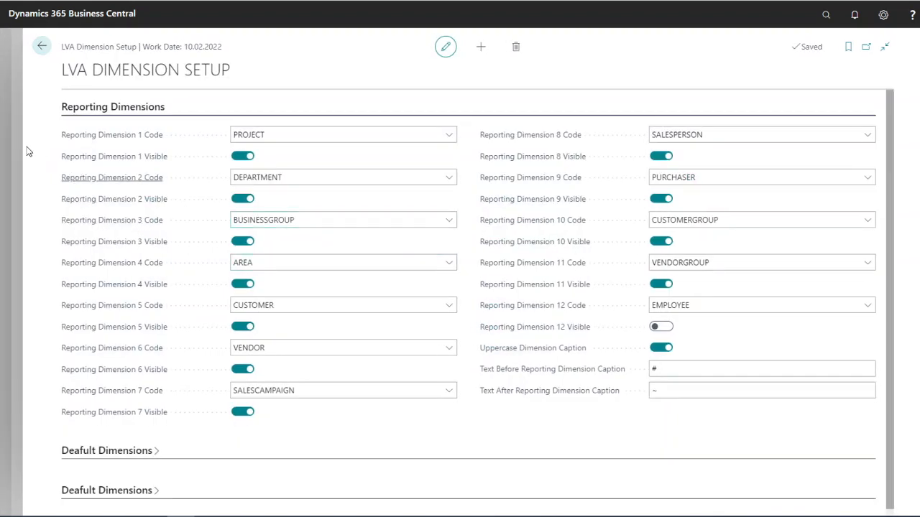
# Step: In LVA Dimension Setup, collapse the reporting dimensions, expand the first default dimensions section and pick table 27 (Item) for the PROJECT line
pyautogui.click(98, 110)
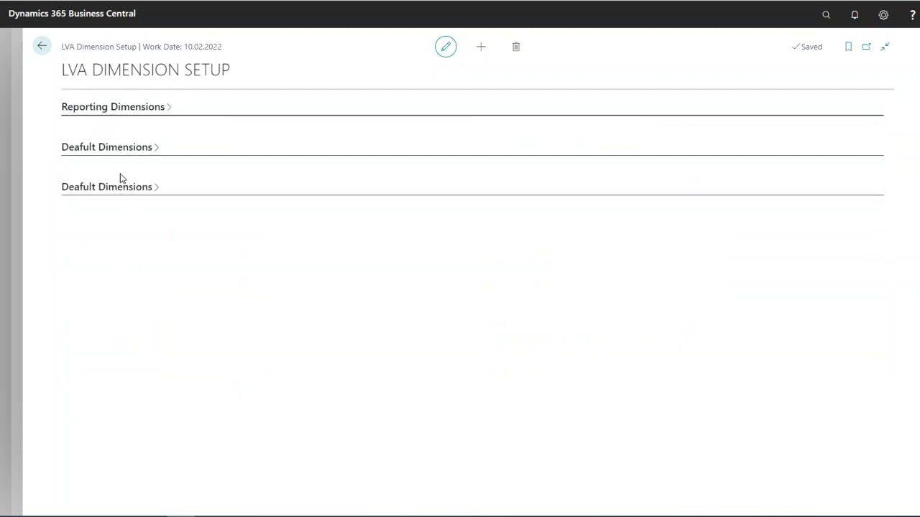
pyautogui.click(116, 151)
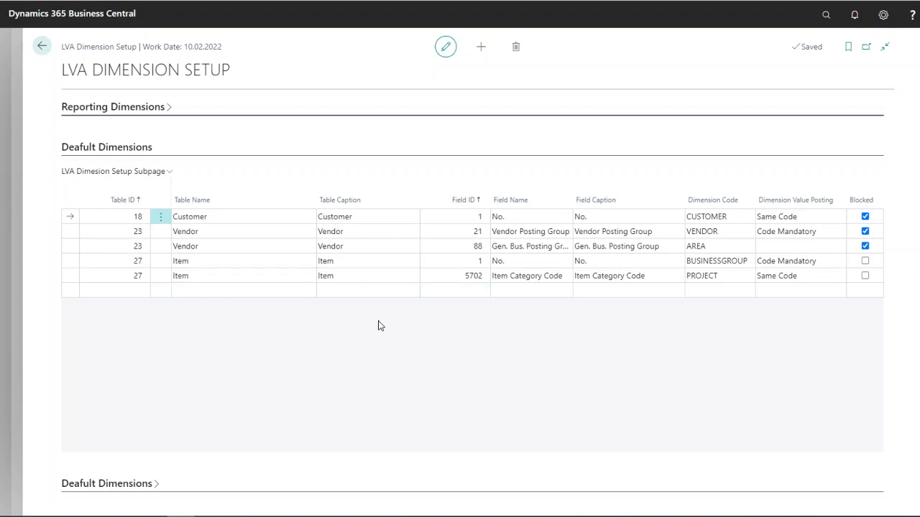
pyautogui.click(143, 281)
pyautogui.click(143, 280)
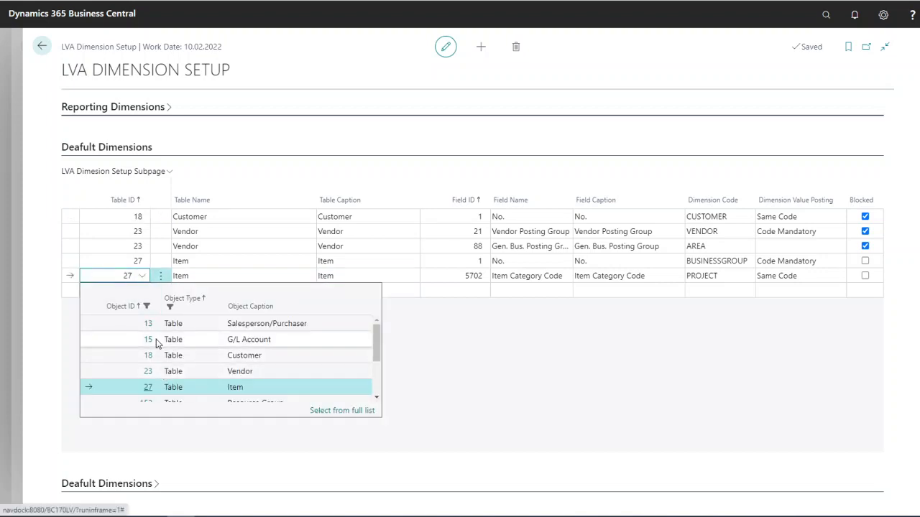
pyautogui.scroll(-3, 156, 345)
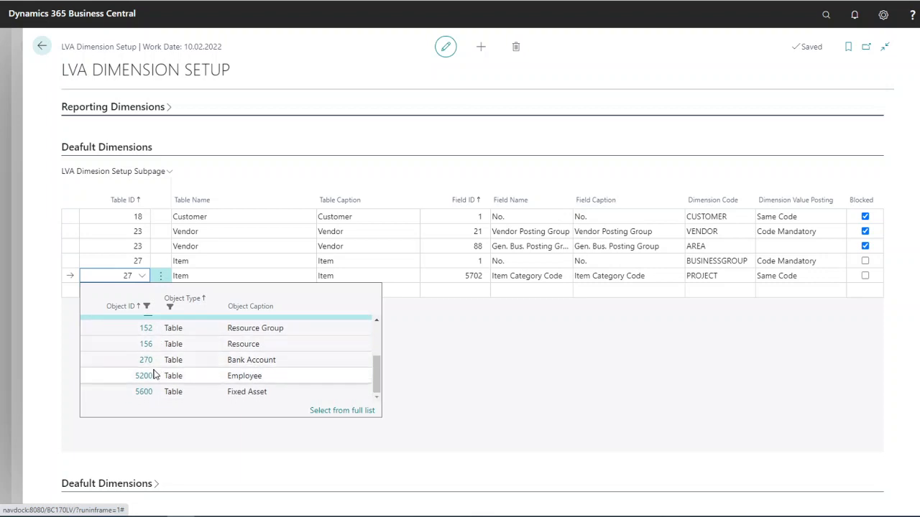
pyautogui.scroll(3, 156, 388)
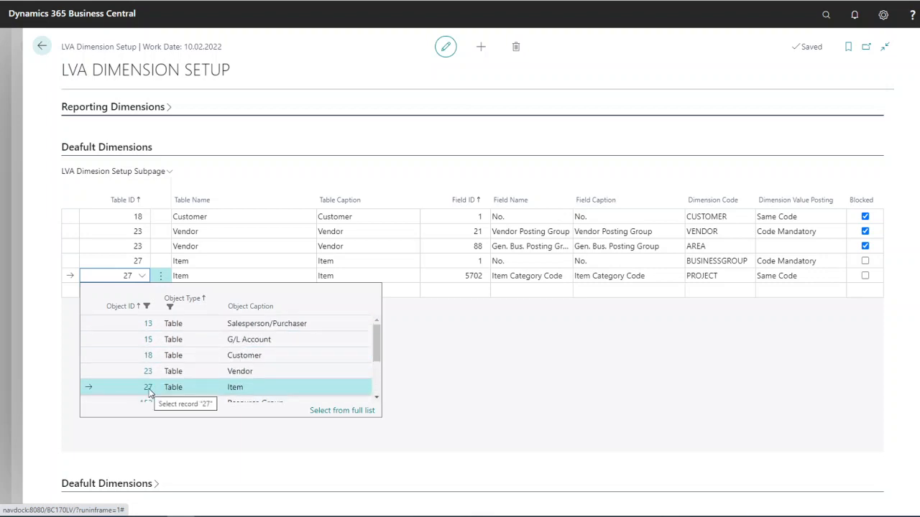
pyautogui.click(148, 391)
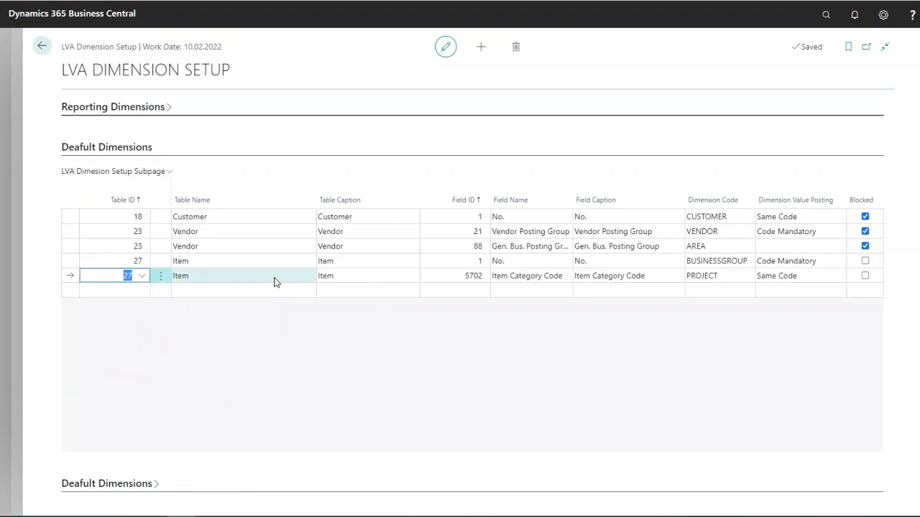
# Step: Browse the item table fields available as Field ID for the PROJECT default dimension line and close the lookup without choosing one
pyautogui.click(478, 278)
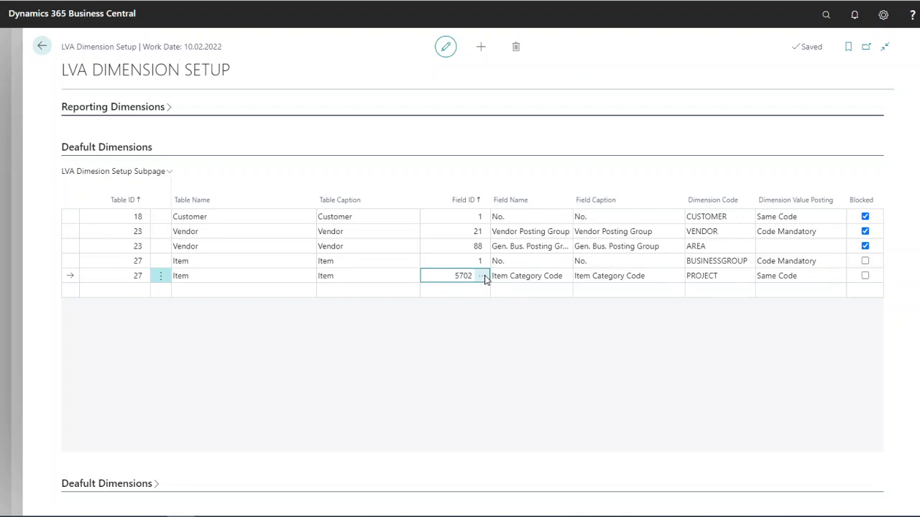
pyautogui.click(483, 277)
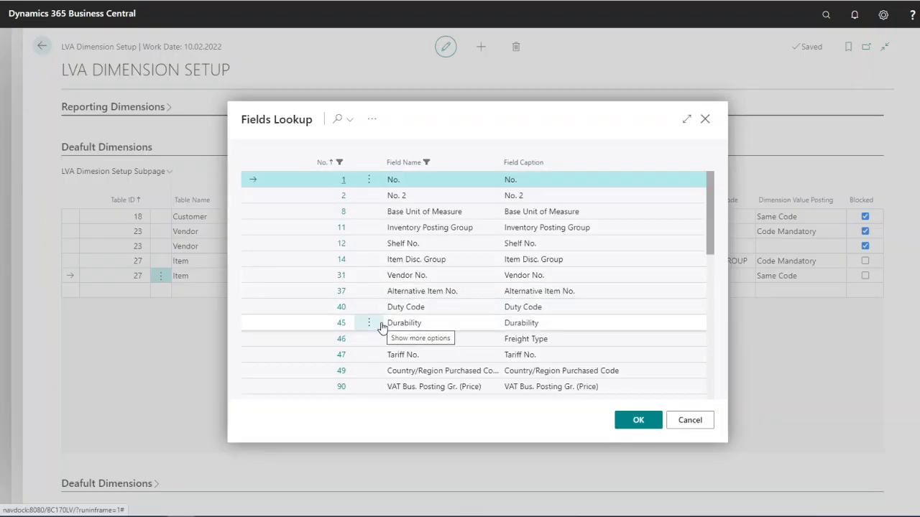
pyautogui.scroll(-3, 381, 327)
pyautogui.scroll(3, 381, 327)
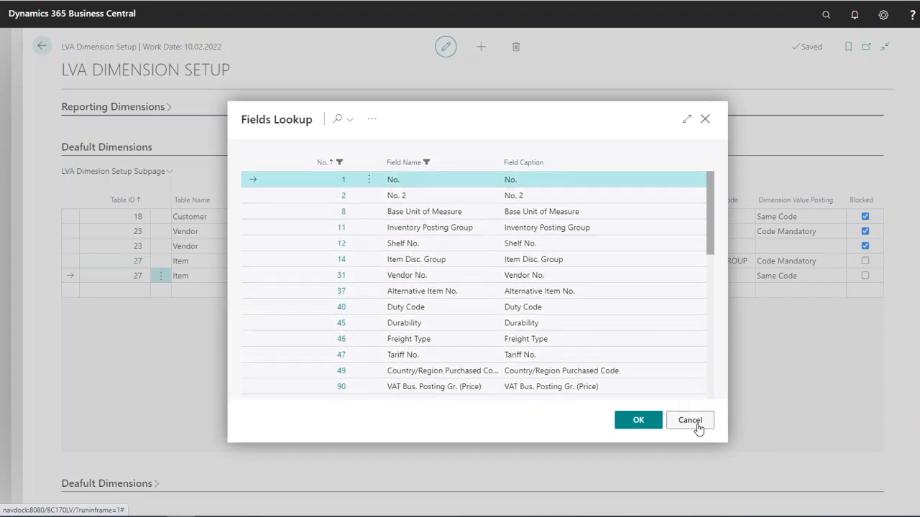
pyautogui.click(691, 422)
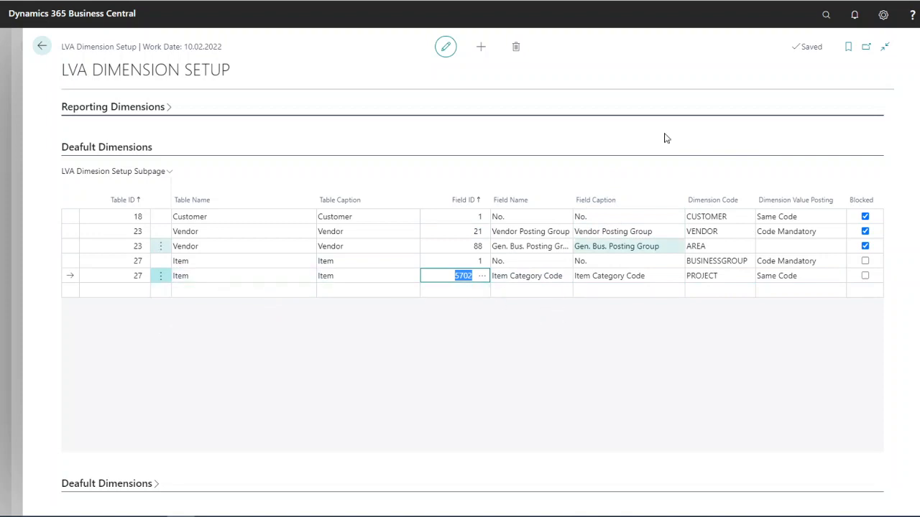
# Step: Search for "items", open the Items list and bring up the card of a new inventory item
pyautogui.click(826, 16)
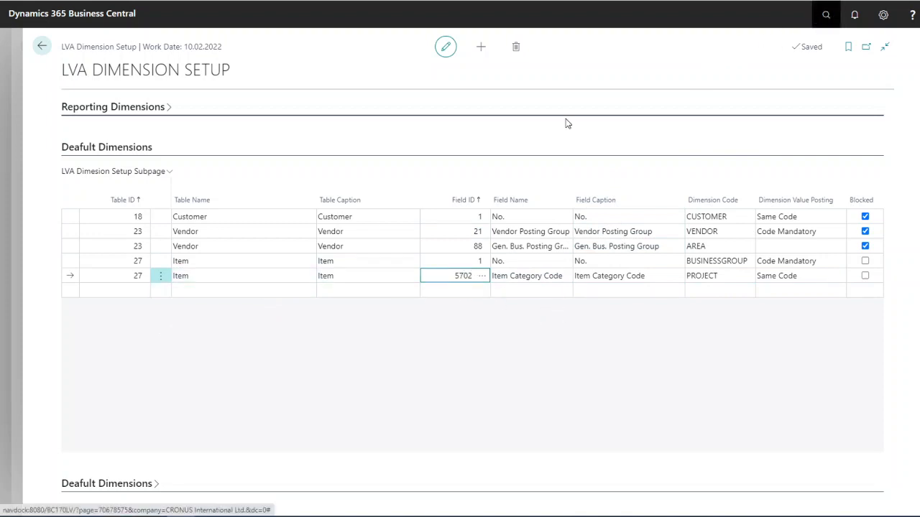
pyautogui.write('items')
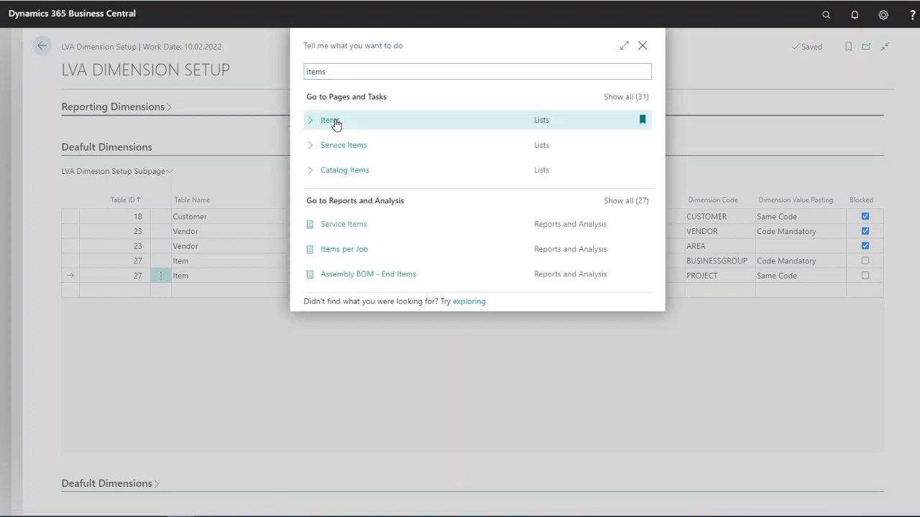
pyautogui.click(332, 121)
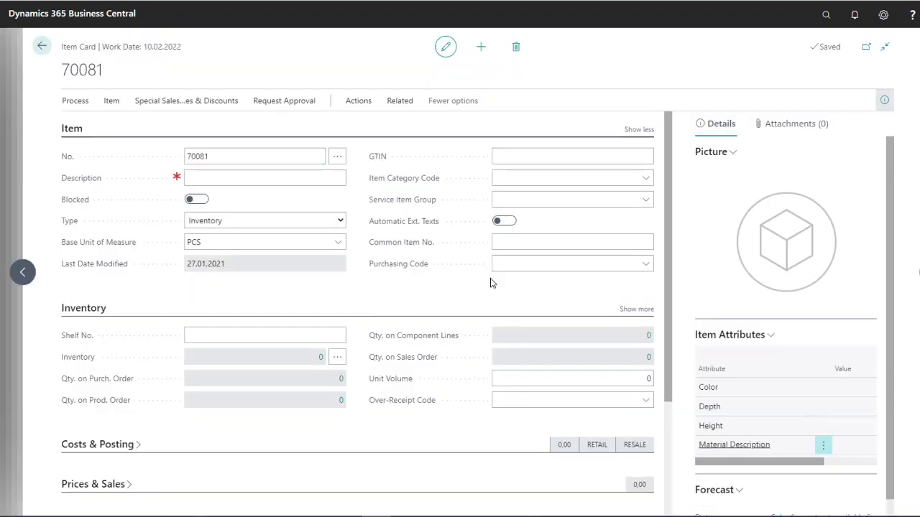
# Step: Set the new item's description to "Table" and its item category code to TABLE
pyautogui.click(226, 177)
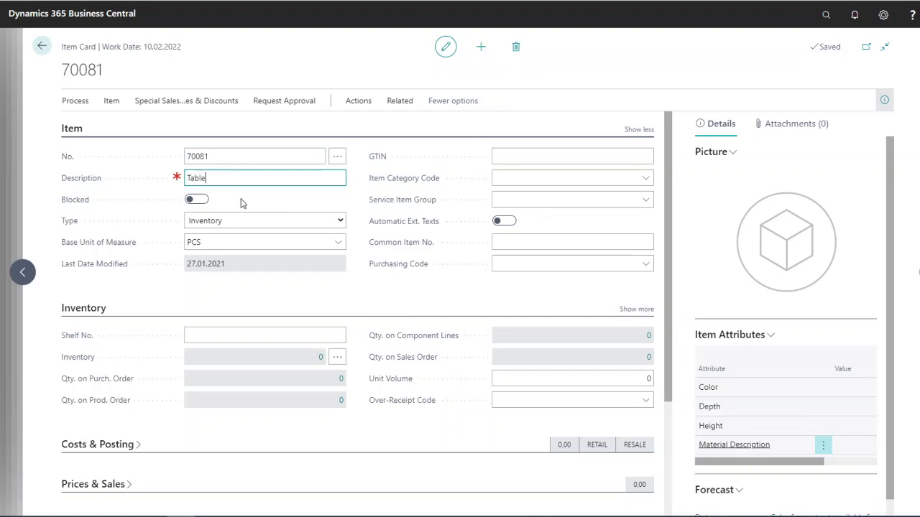
pyautogui.click(633, 182)
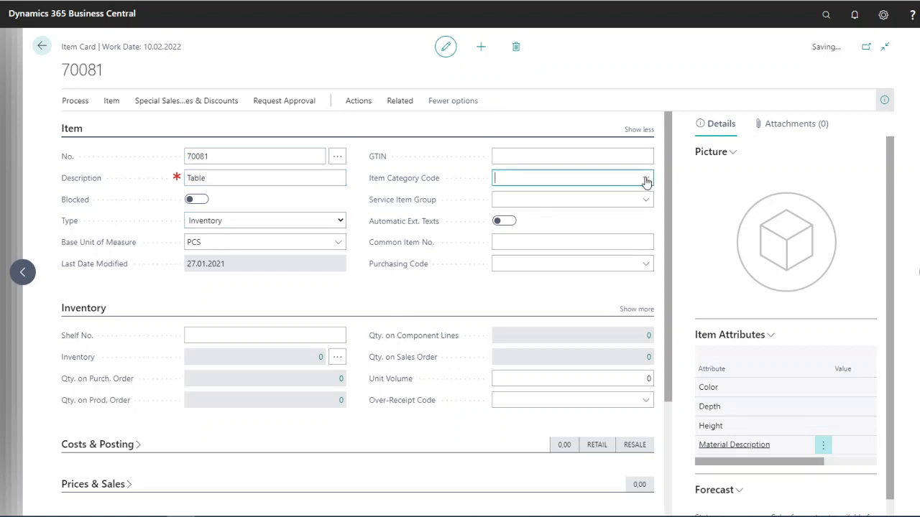
pyautogui.click(646, 181)
pyautogui.click(549, 277)
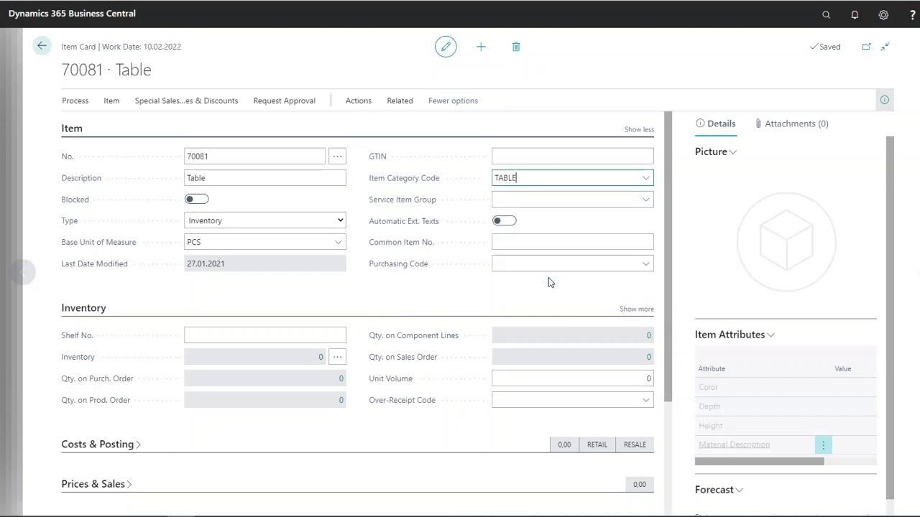
pyautogui.click(551, 161)
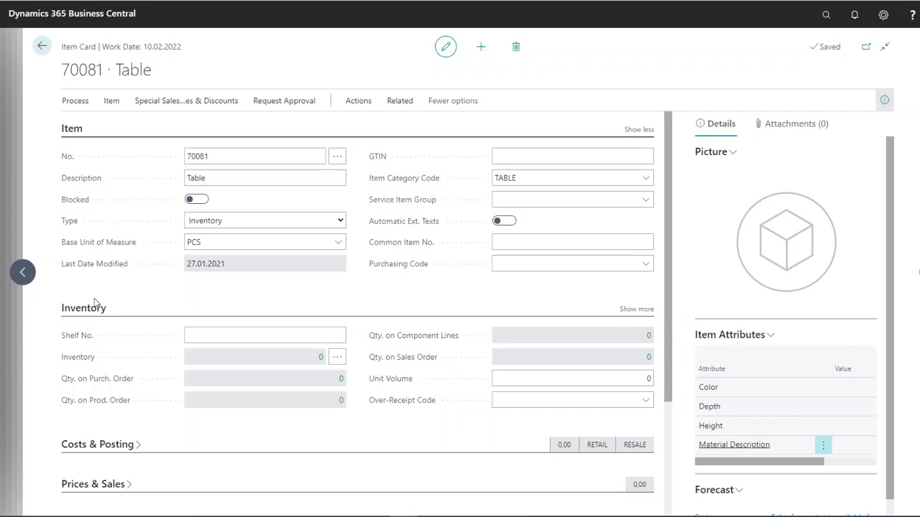
# Step: Open the new item's default dimensions, check their dimension codes, values and value posting, and close the list
pyautogui.click(398, 103)
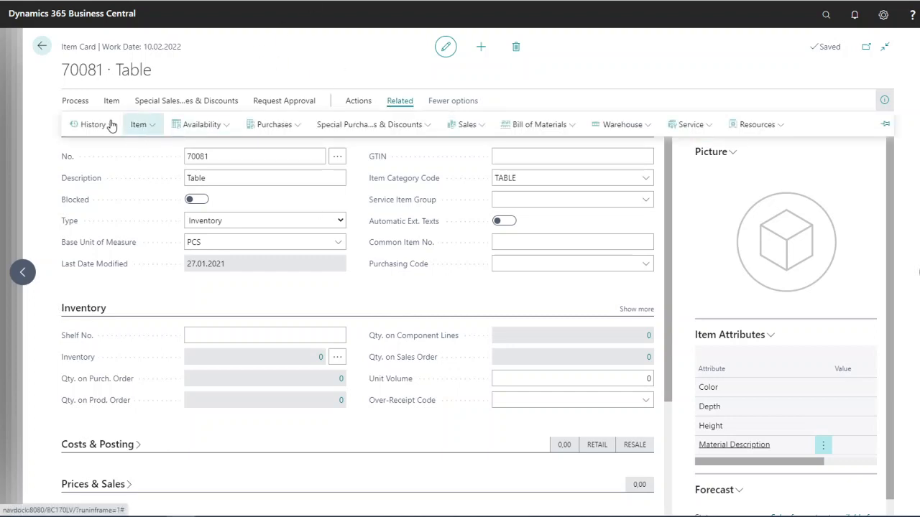
pyautogui.click(139, 125)
pyautogui.click(164, 153)
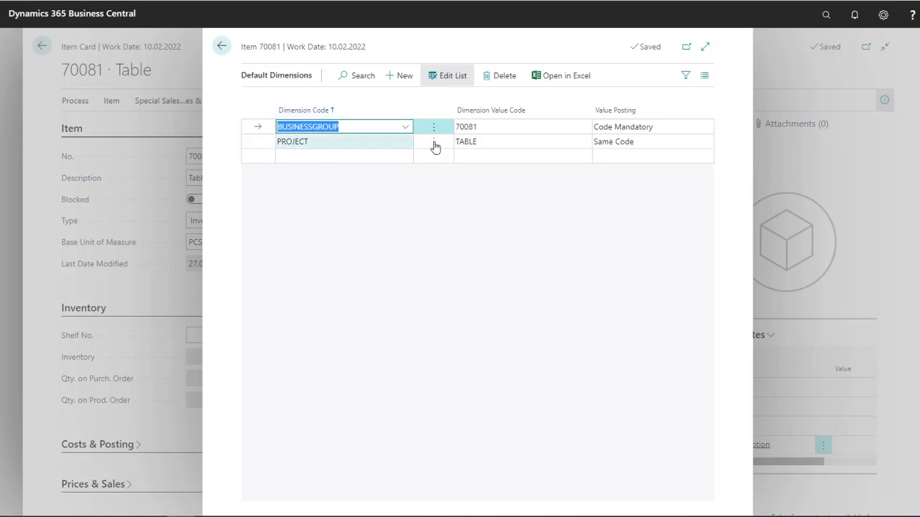
pyautogui.click(222, 46)
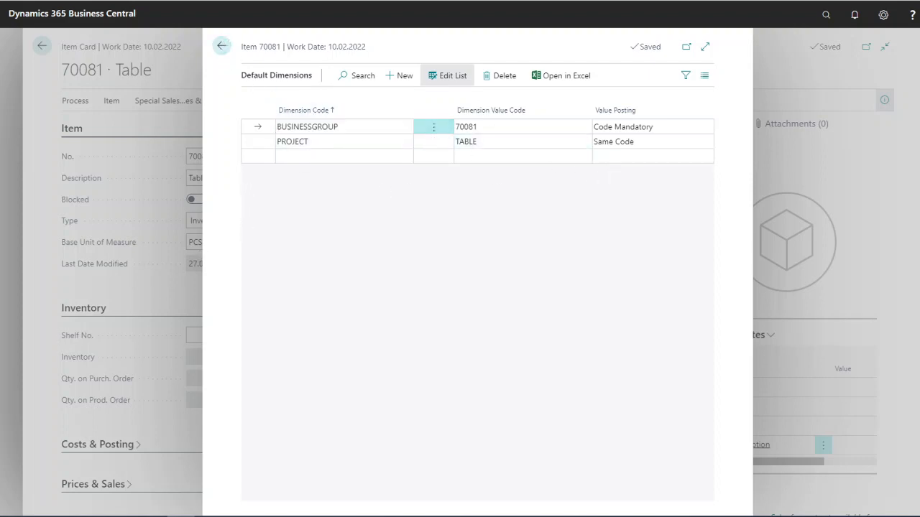